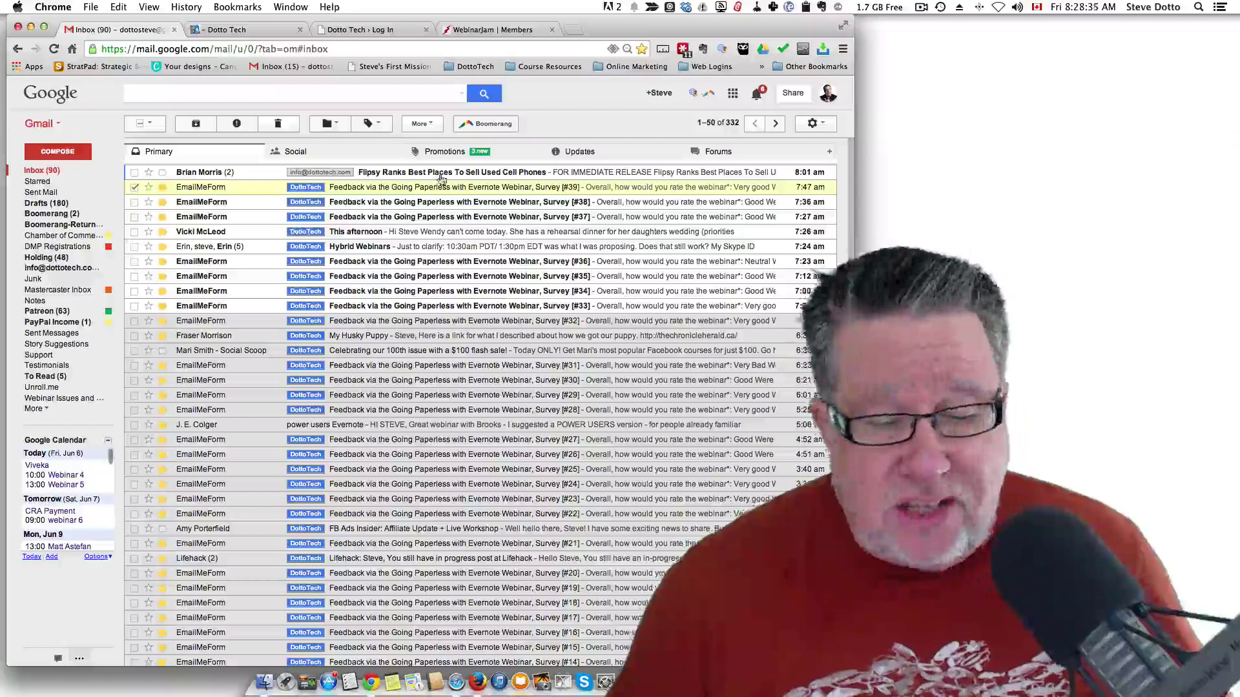
scroll(512, 330, "down", 1)
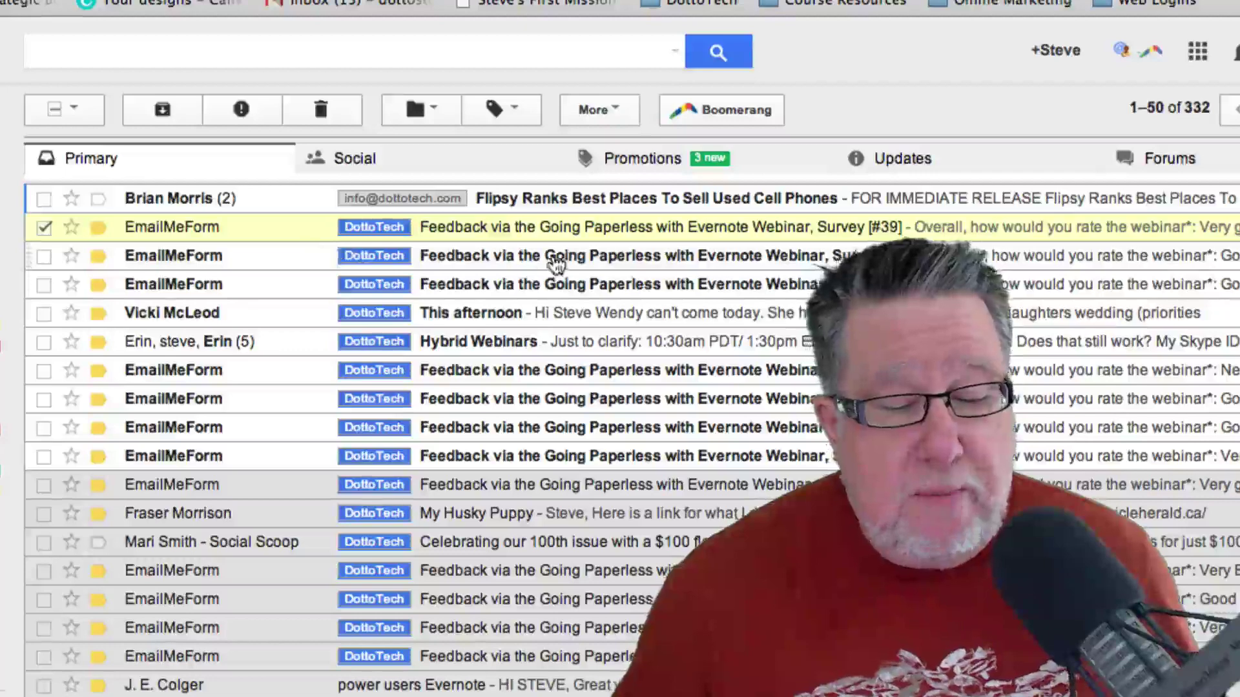
left_click(611, 112)
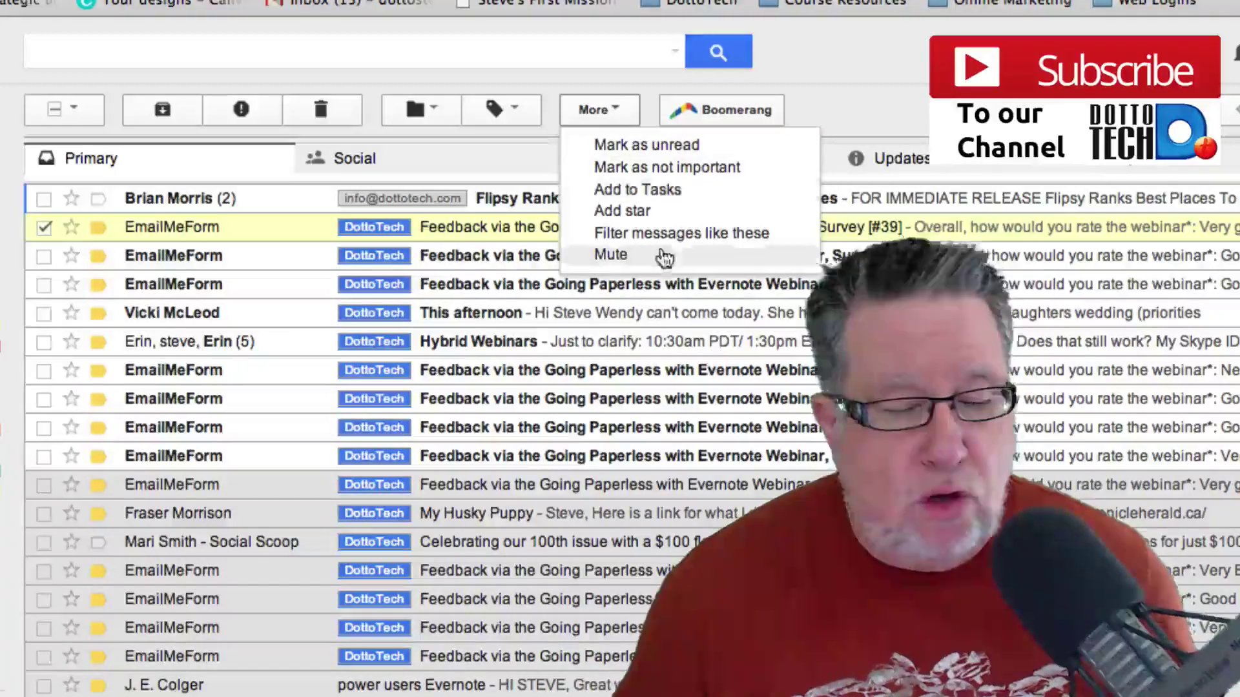
left_click(692, 236)
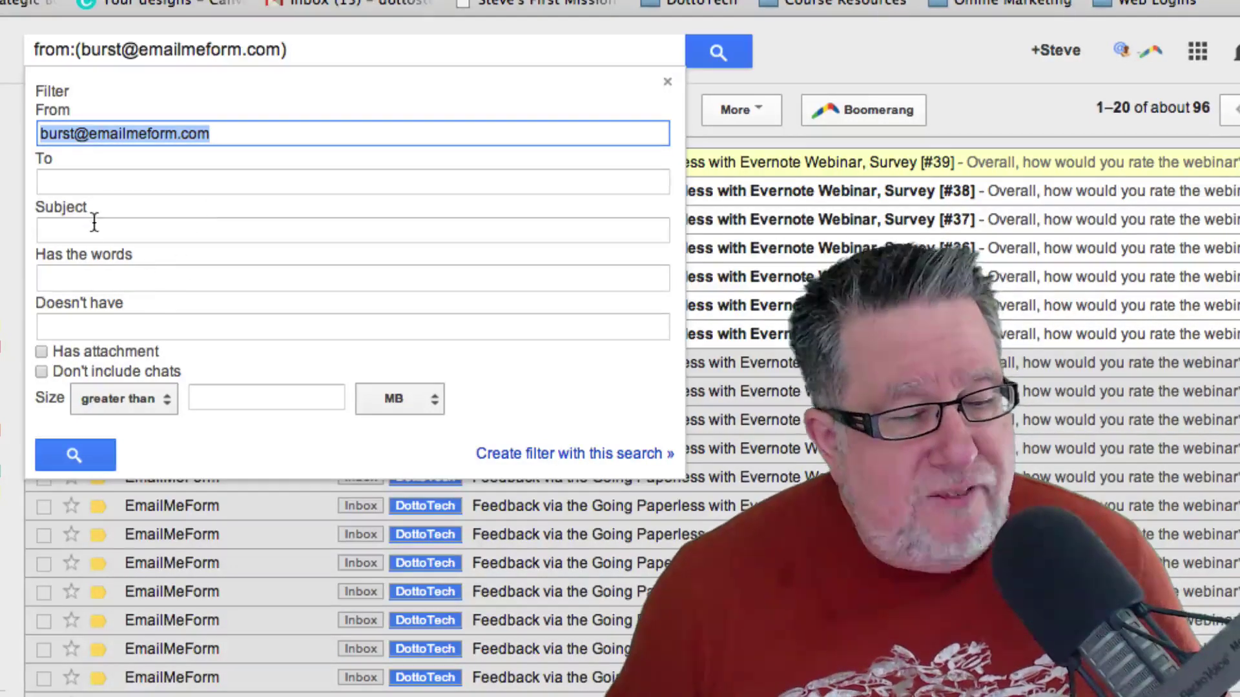
Add 'Feedback via the Going Paperless Webinar' as the words to match and continue to actions
left_click(129, 277)
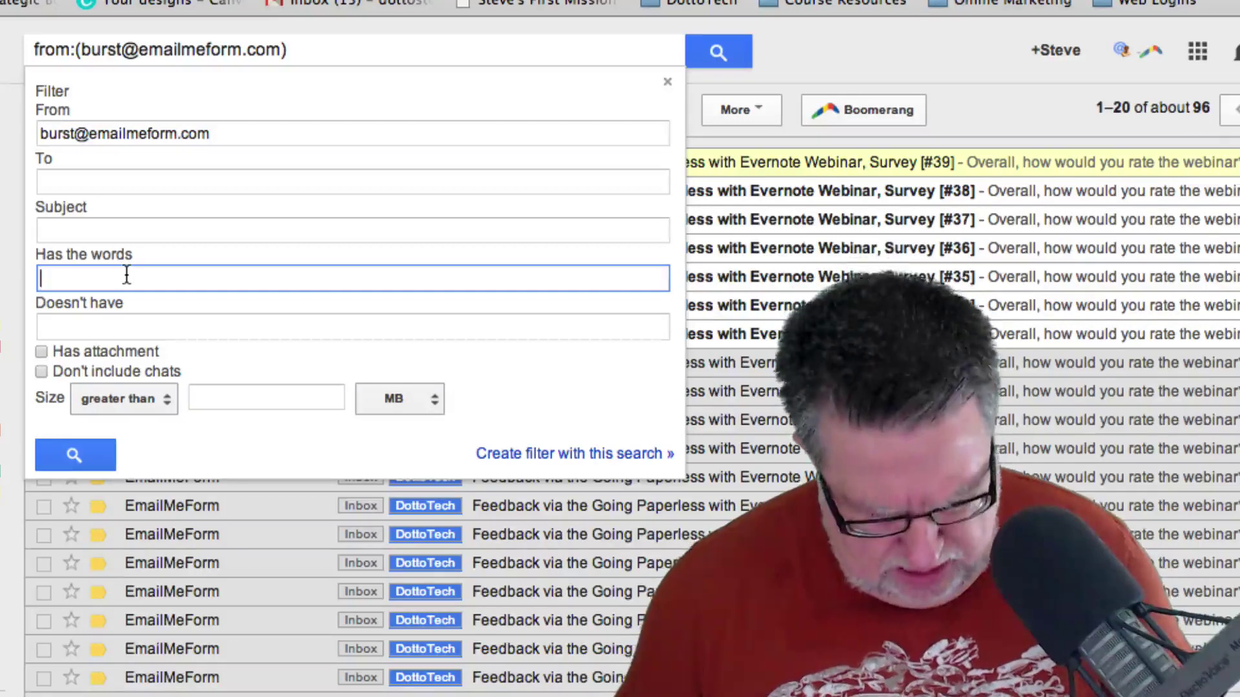
type("Feedback via the Going Paperless Webinar")
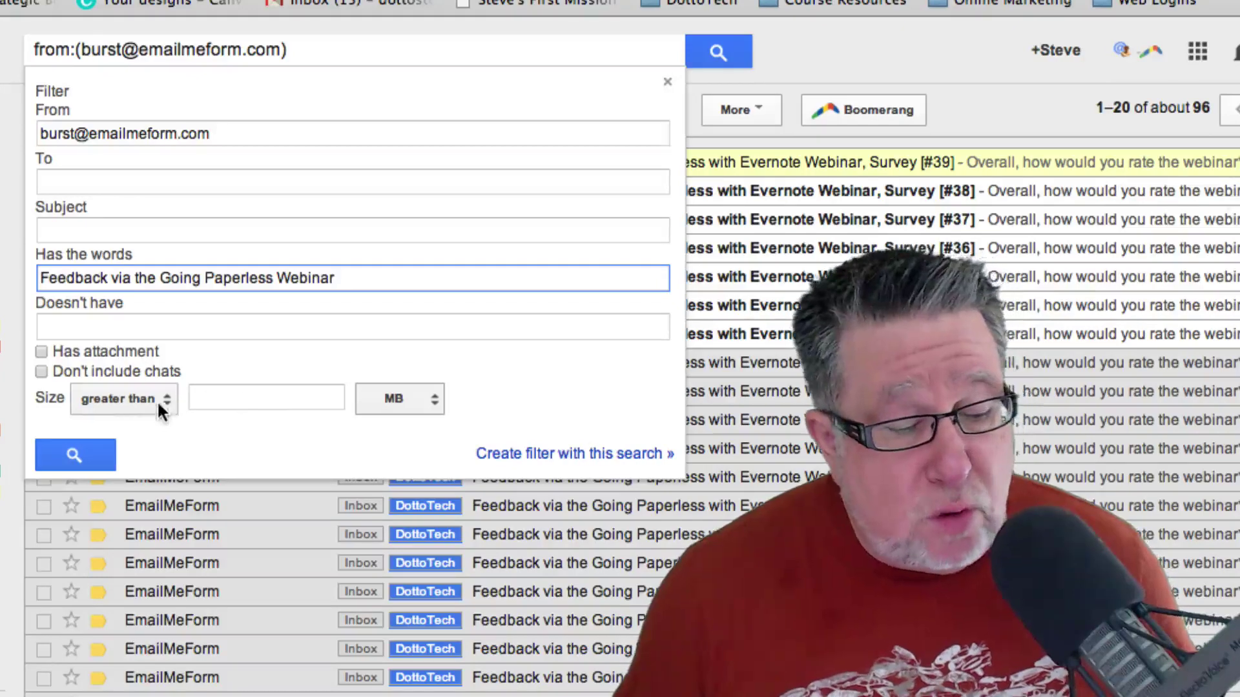
left_click(589, 455)
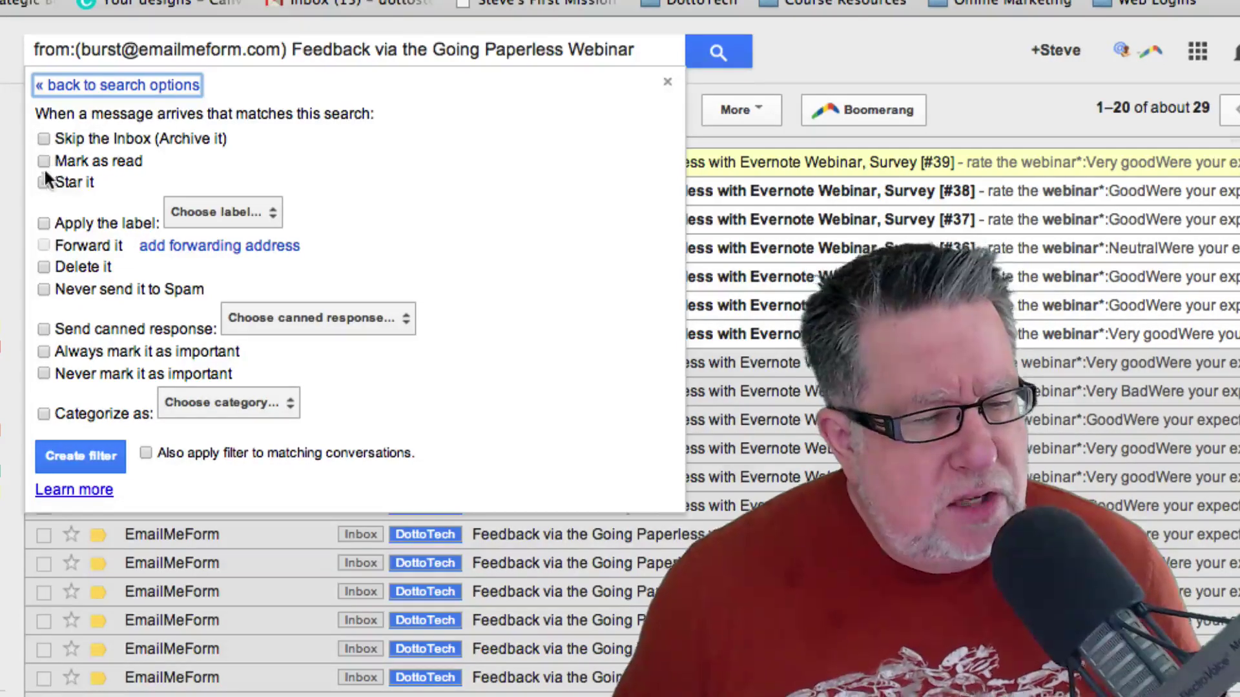
Have the filter apply a new un-nested label named 'Paperless Office Webinar results'
left_click(44, 224)
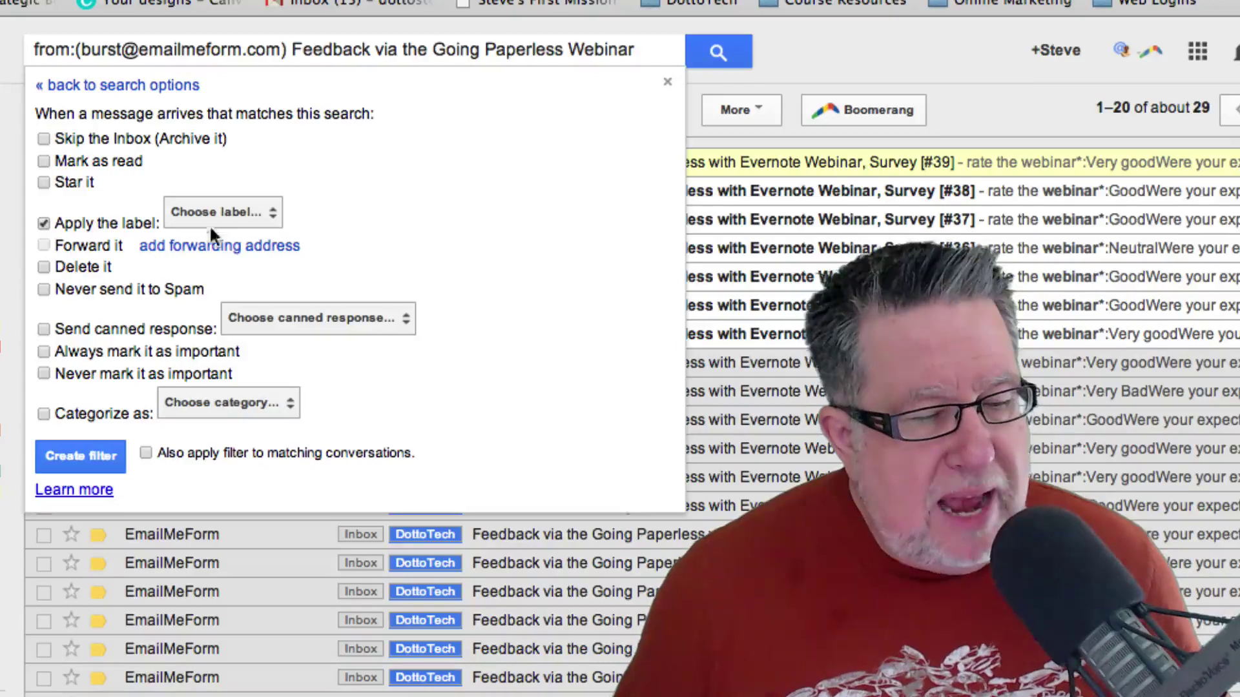
left_click(232, 216)
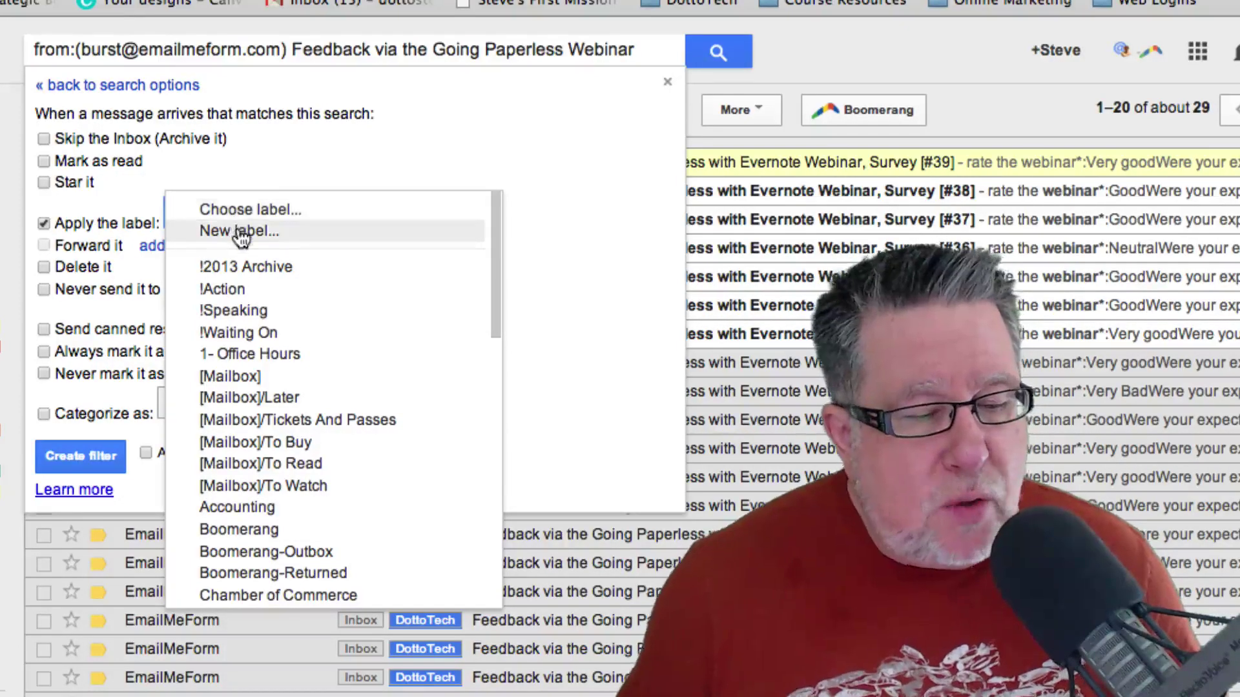
left_click(239, 234)
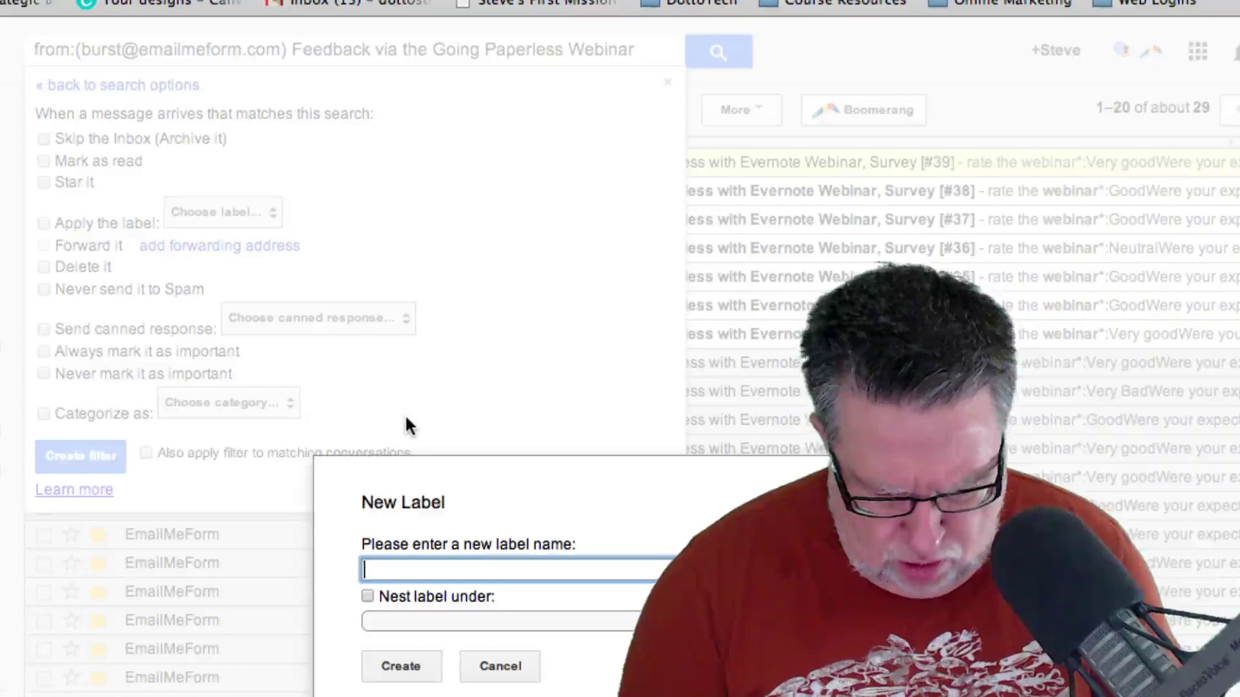
type("Paperless O")
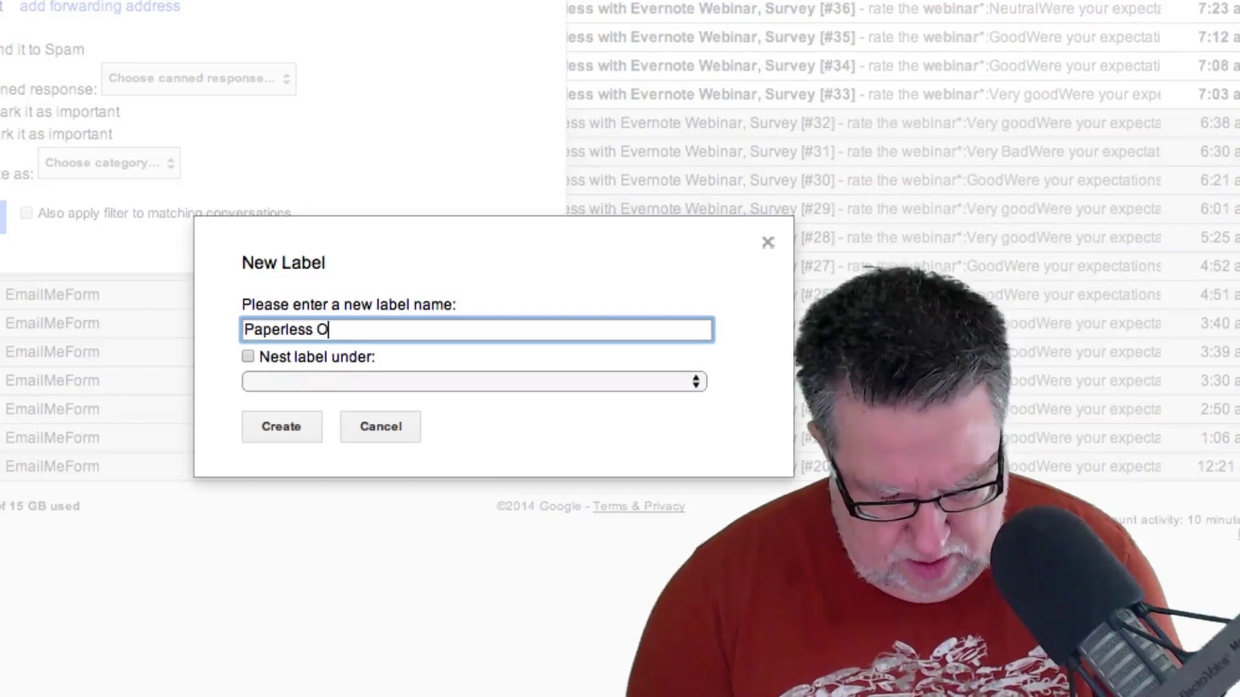
type("ffice Webinar")
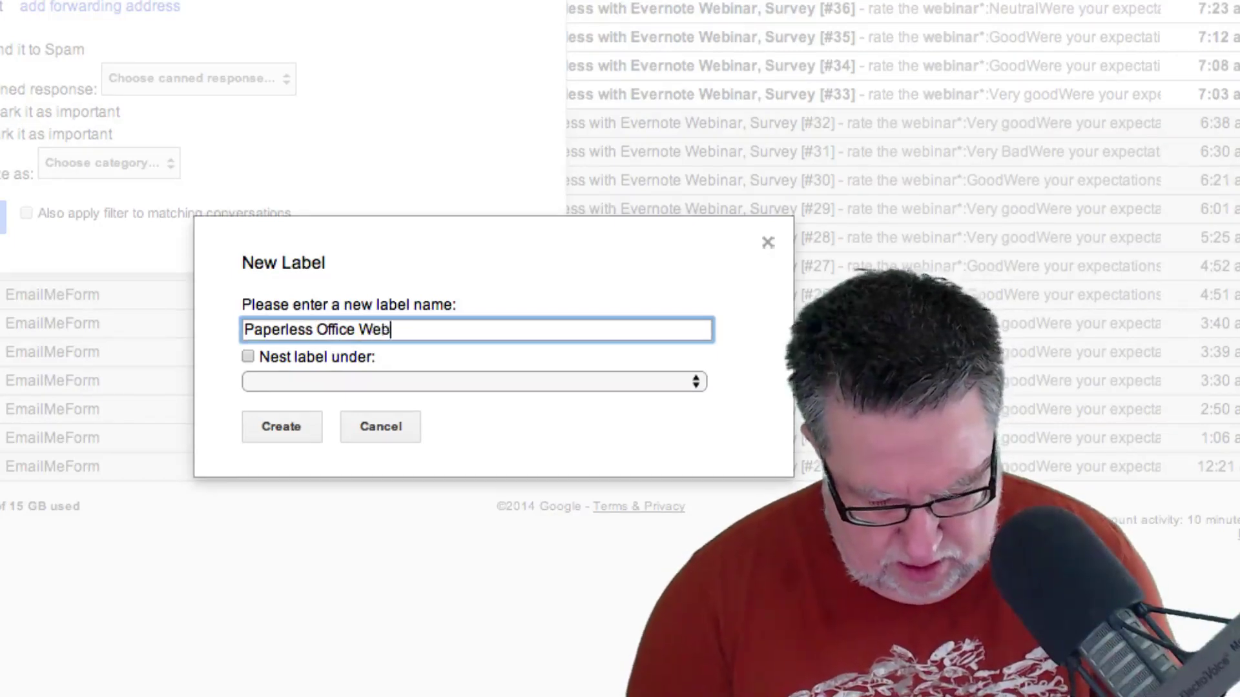
type(" re")
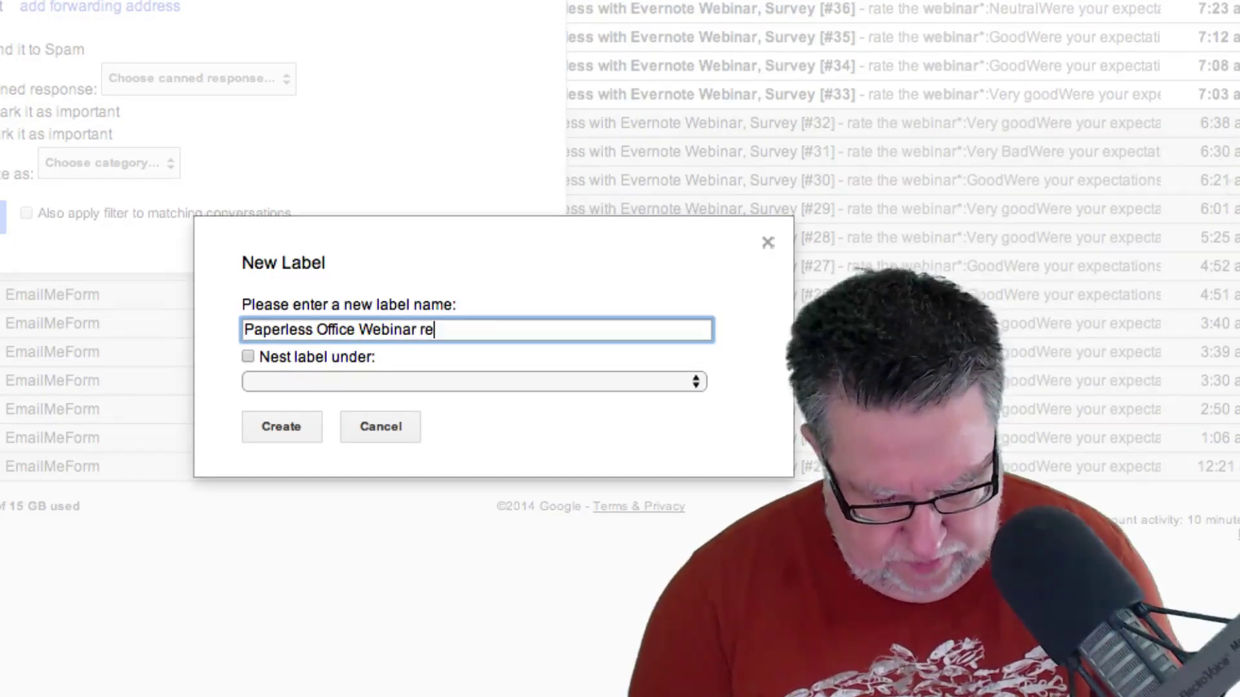
type("sults")
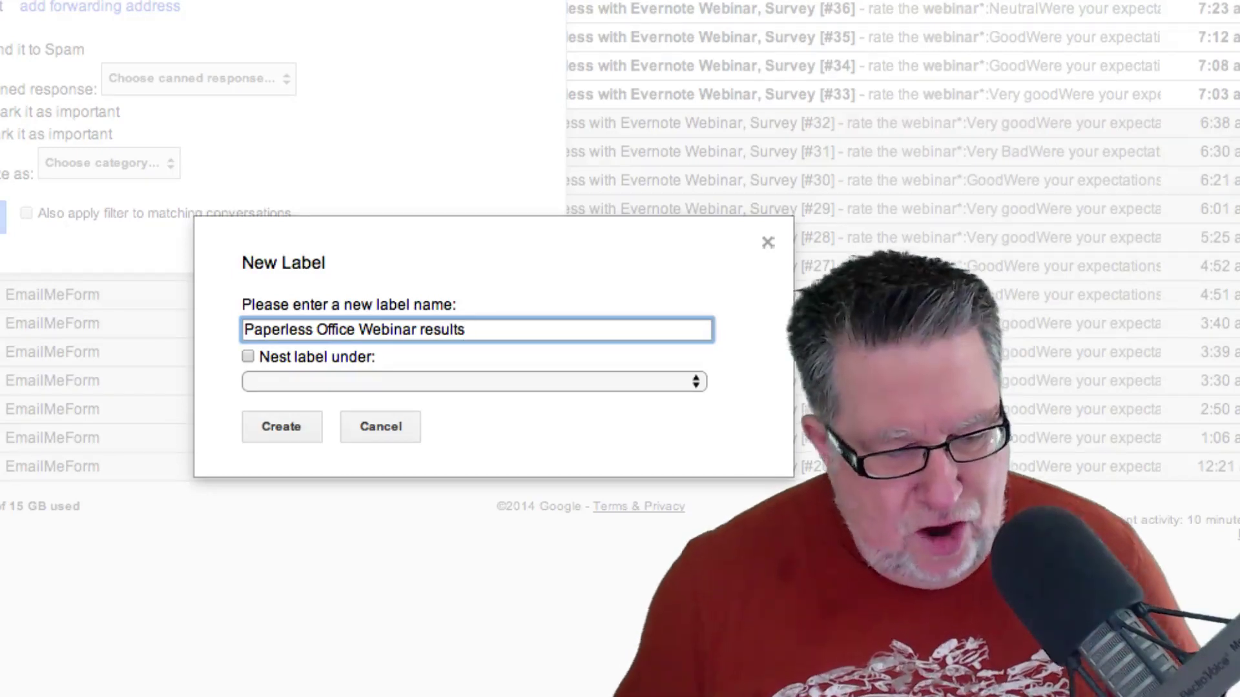
left_click(301, 383)
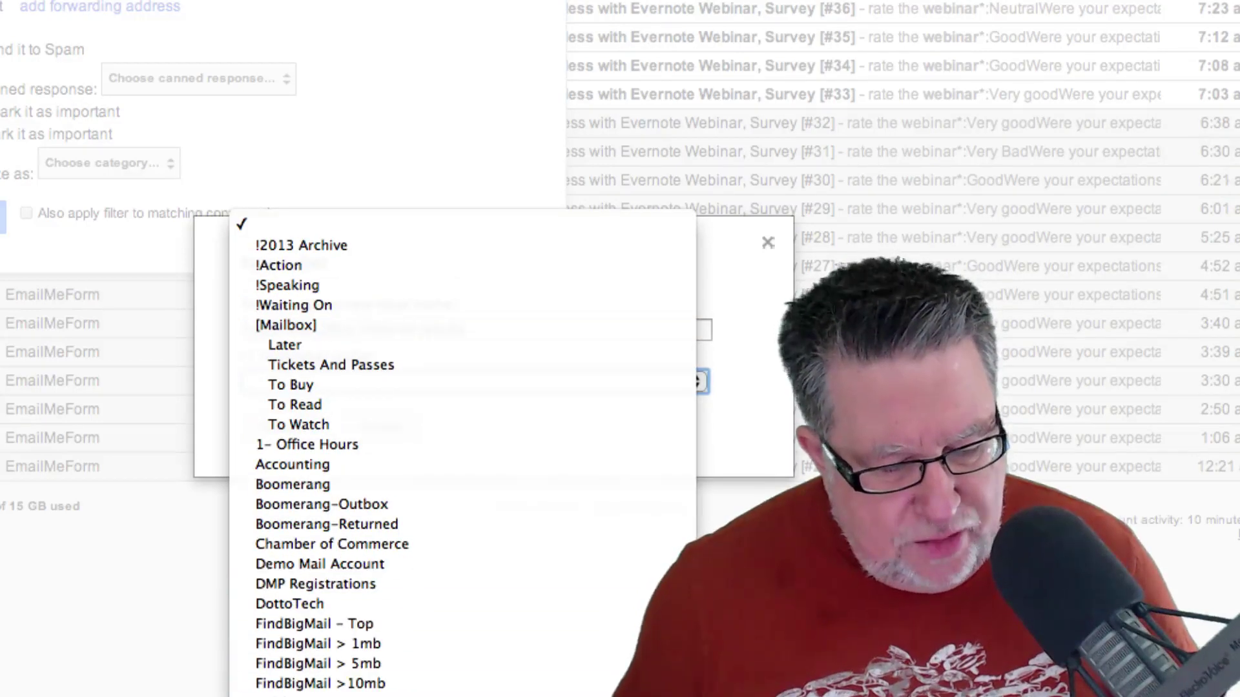
scroll(392, 630, "down", 3)
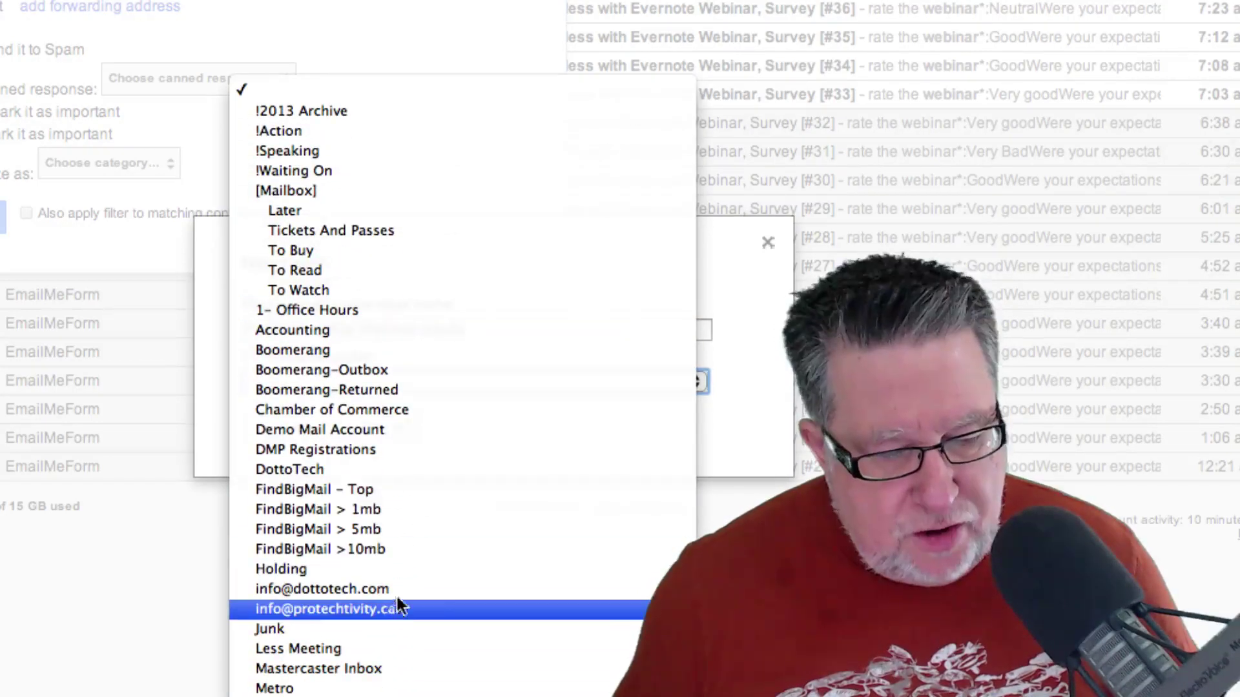
left_click(322, 90)
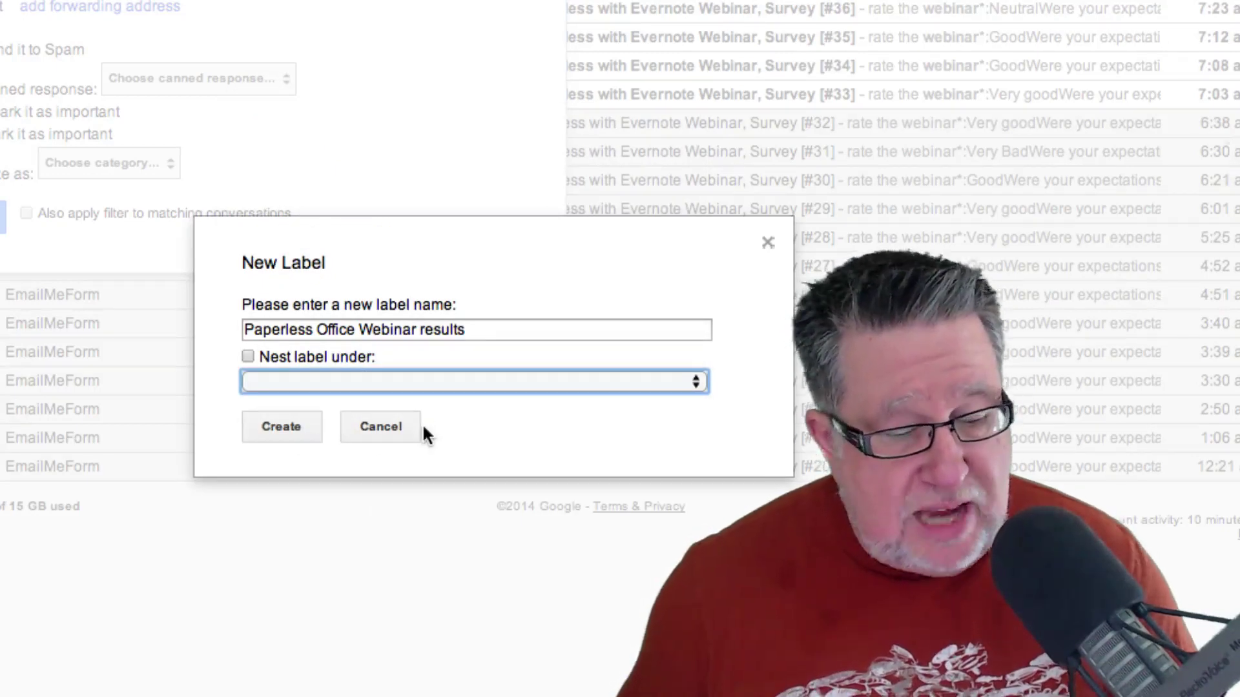
Create the label and save the filter, also applying it to existing matching conversations
left_click(276, 427)
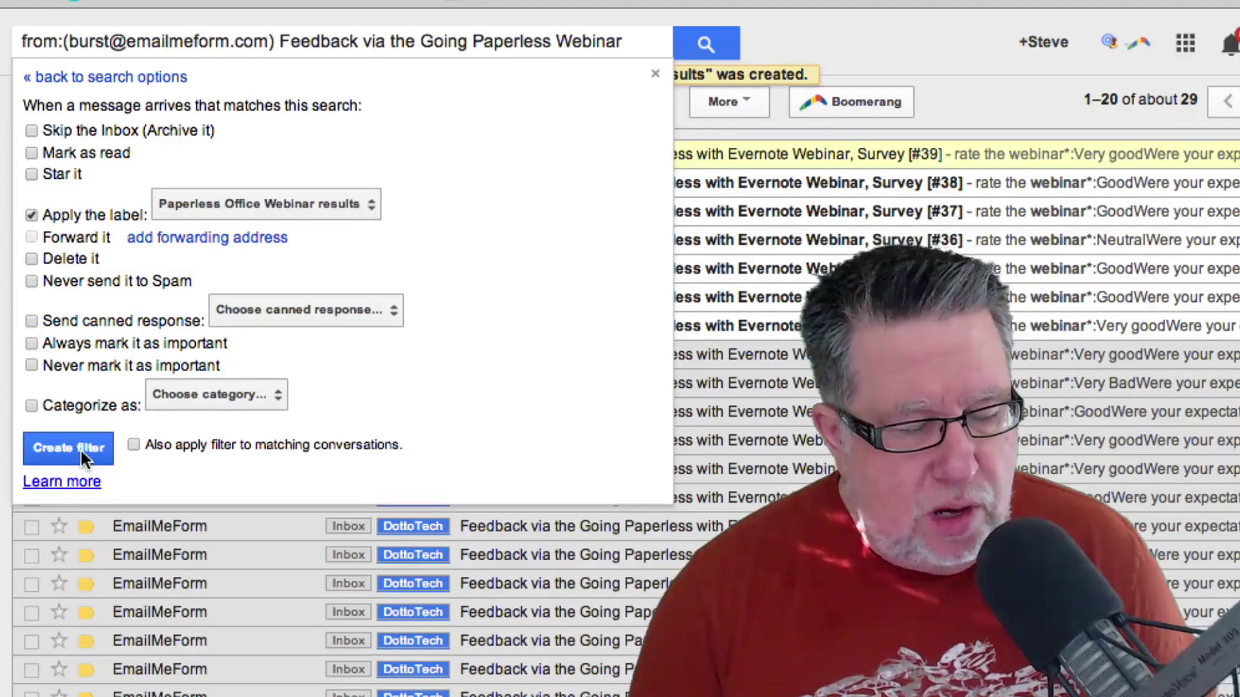
left_click(133, 443)
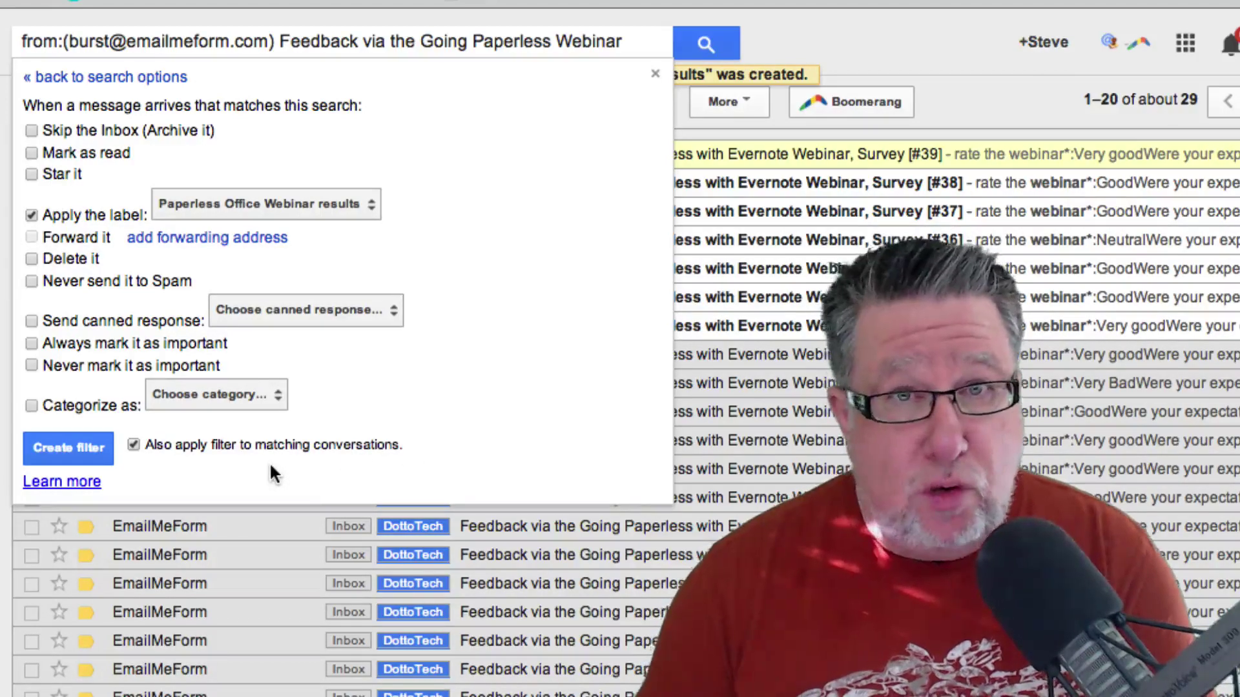
left_click(53, 448)
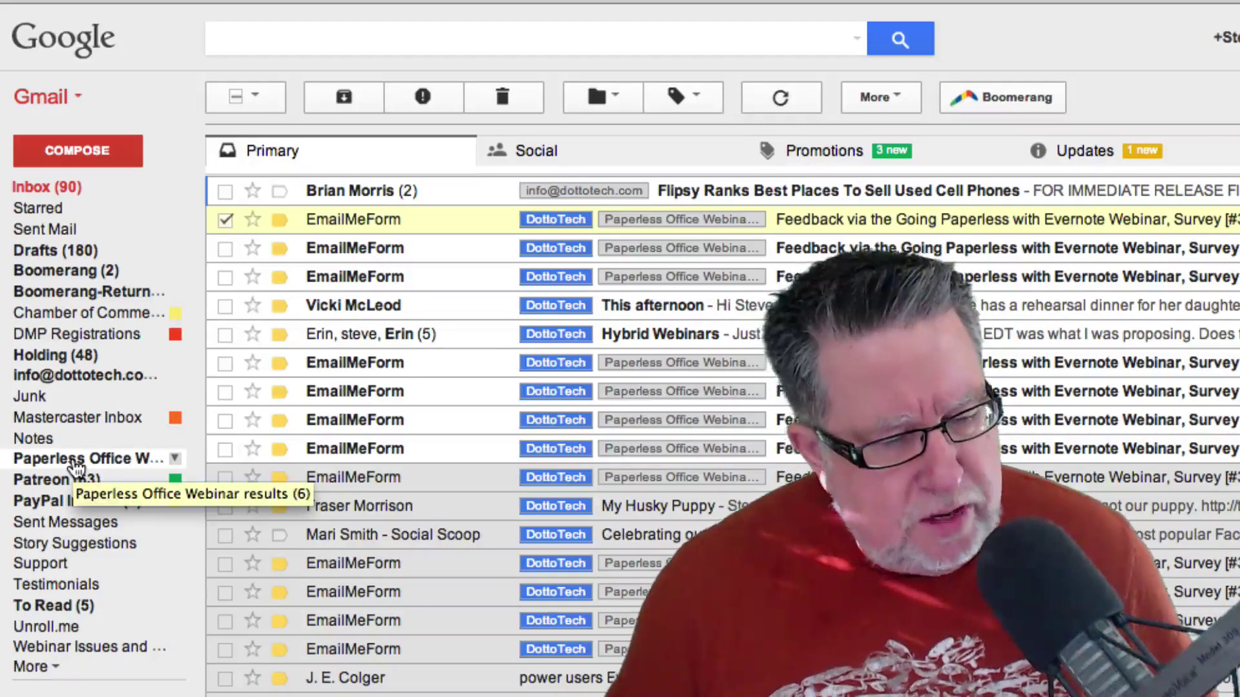
View the 'Paperless Office Webinar results' label containing the 39 feedback emails
left_click(76, 469)
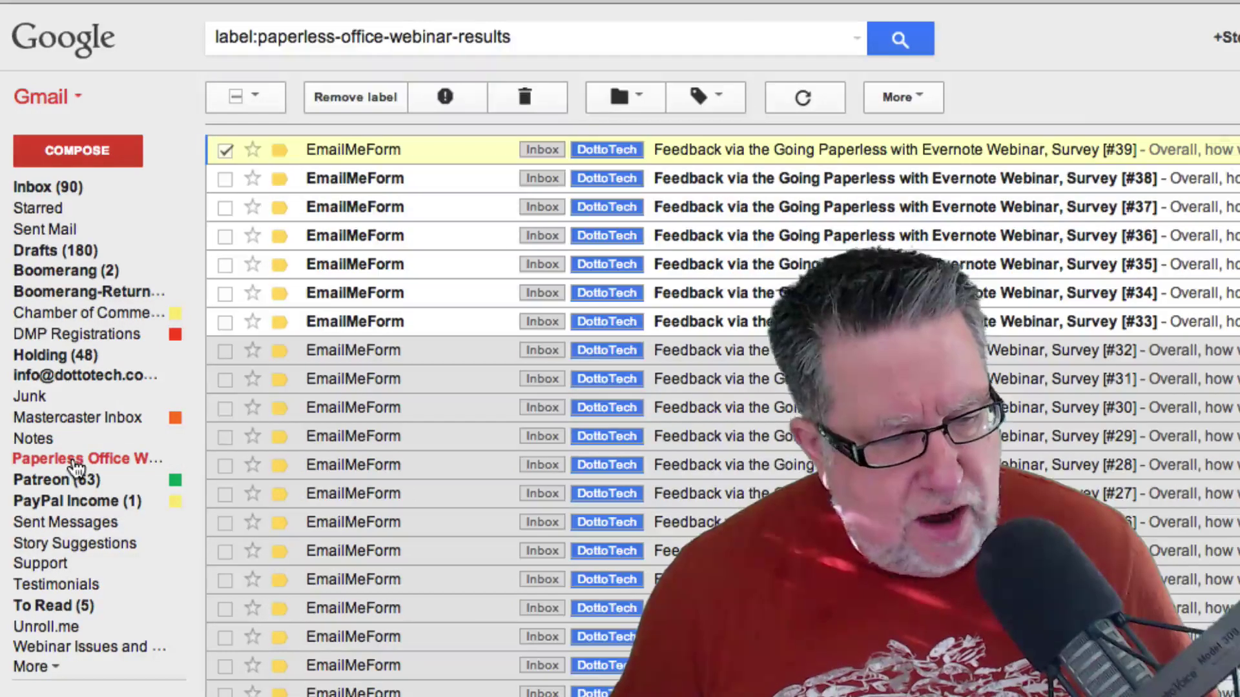
scroll(723, 412, "down", 5)
scroll(722, 411, "up", 2)
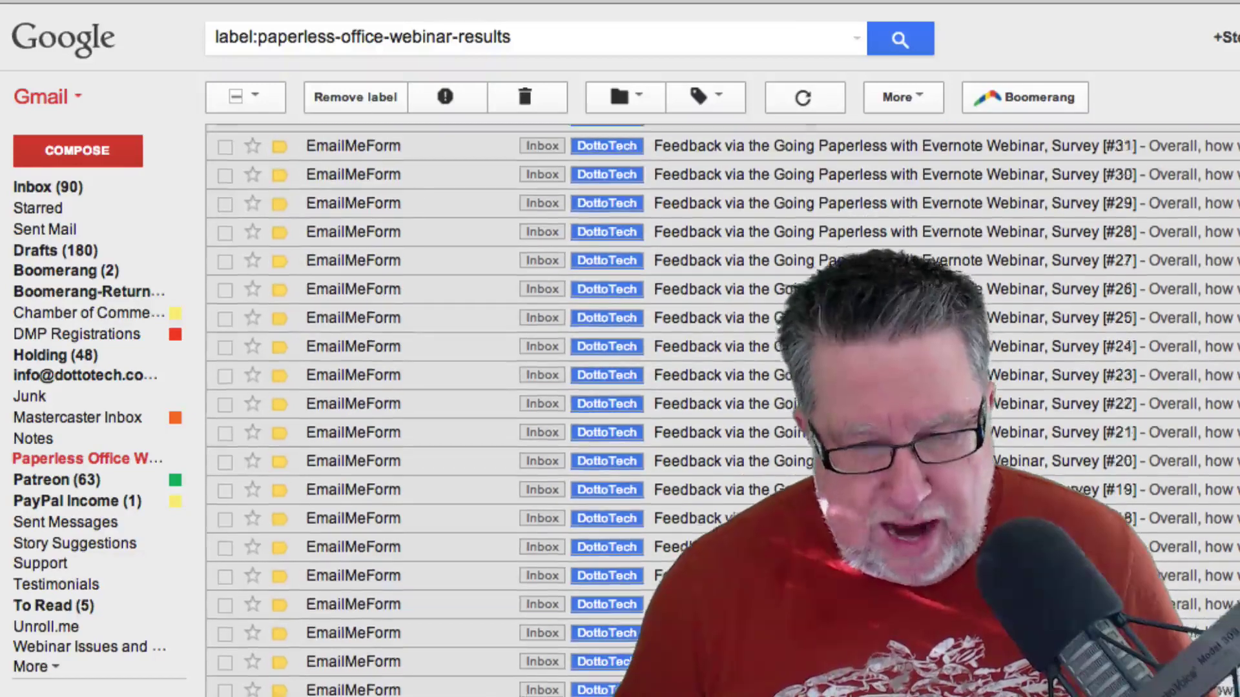
scroll(723, 411, "up", 3)
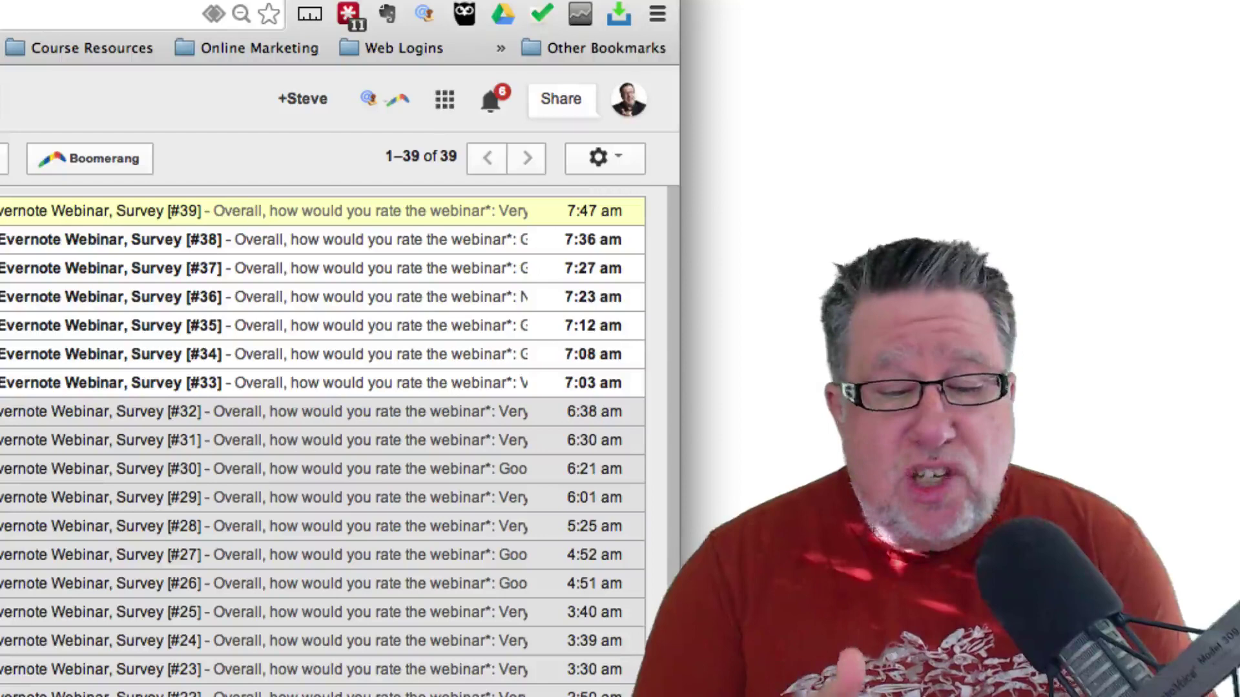
left_click(625, 157)
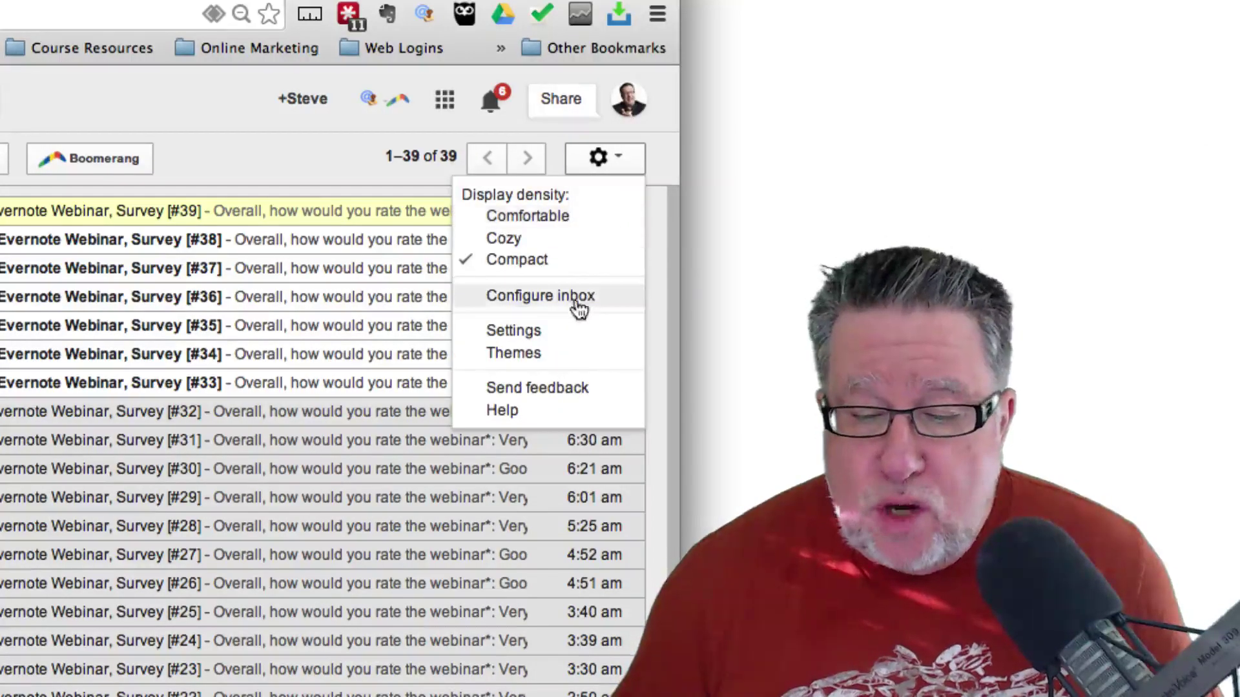
left_click(560, 331)
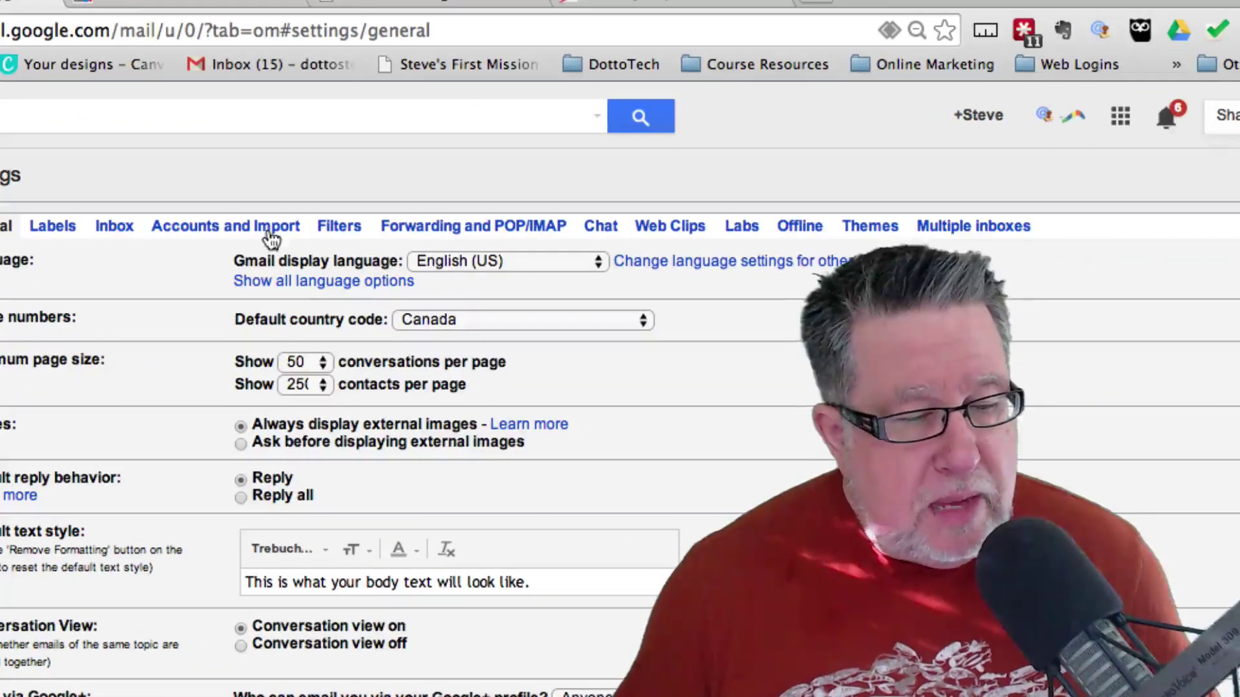
left_click(347, 230)
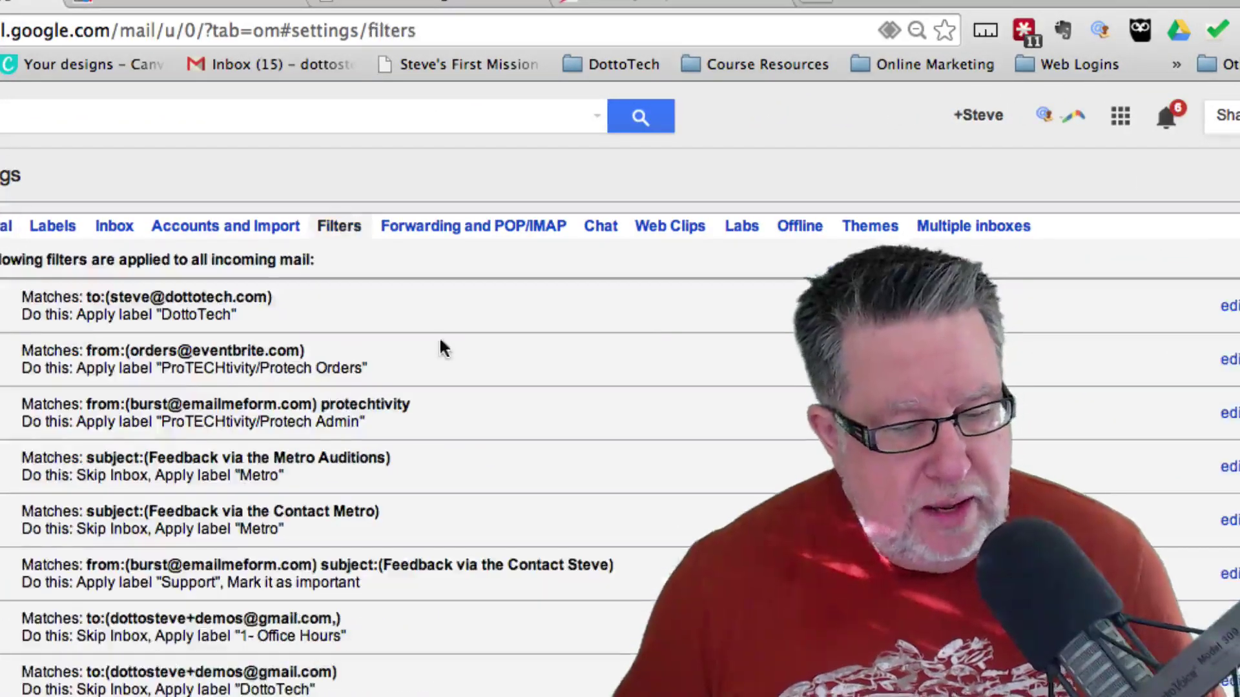
scroll(448, 382, "down", 5)
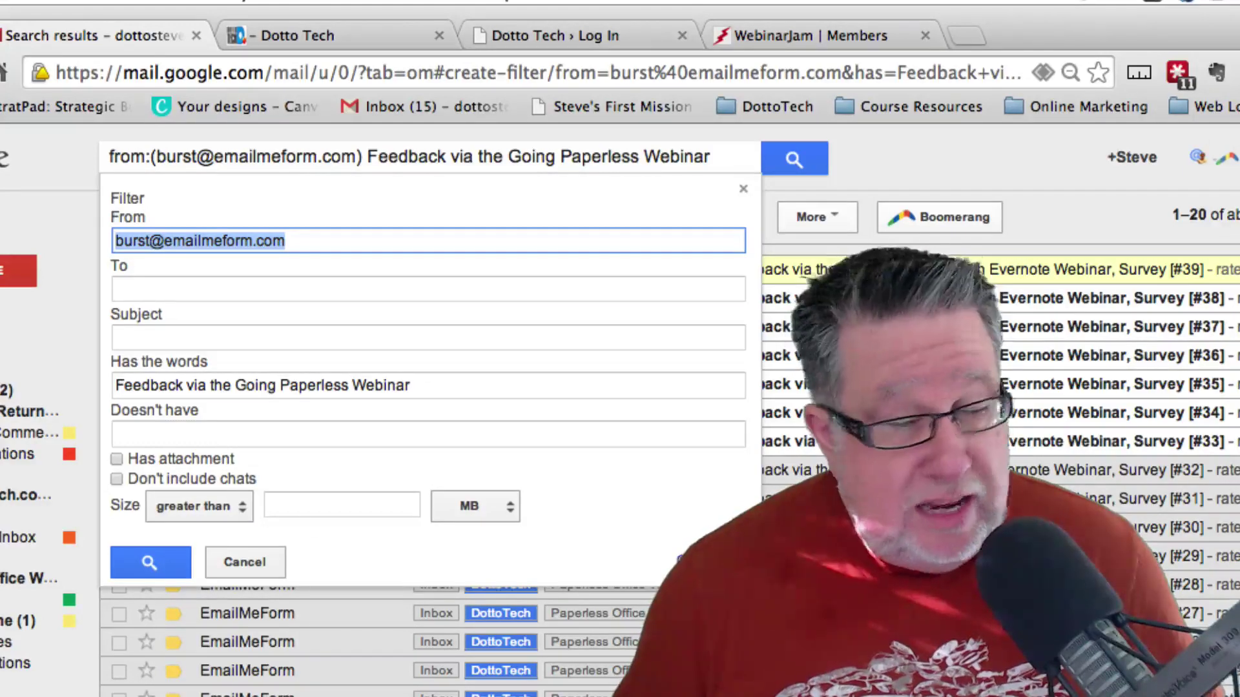
Make the feedback filter skip the Inbox, including existing conversations, and save the update
left_click(678, 560)
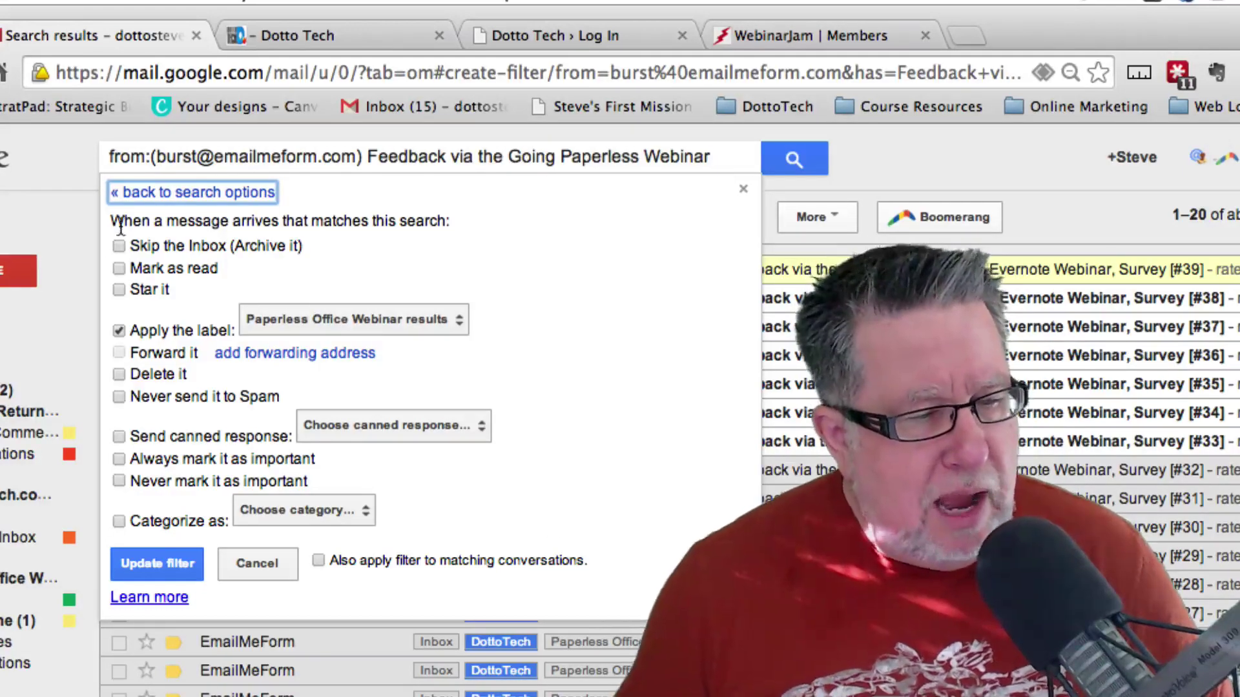
left_click(119, 246)
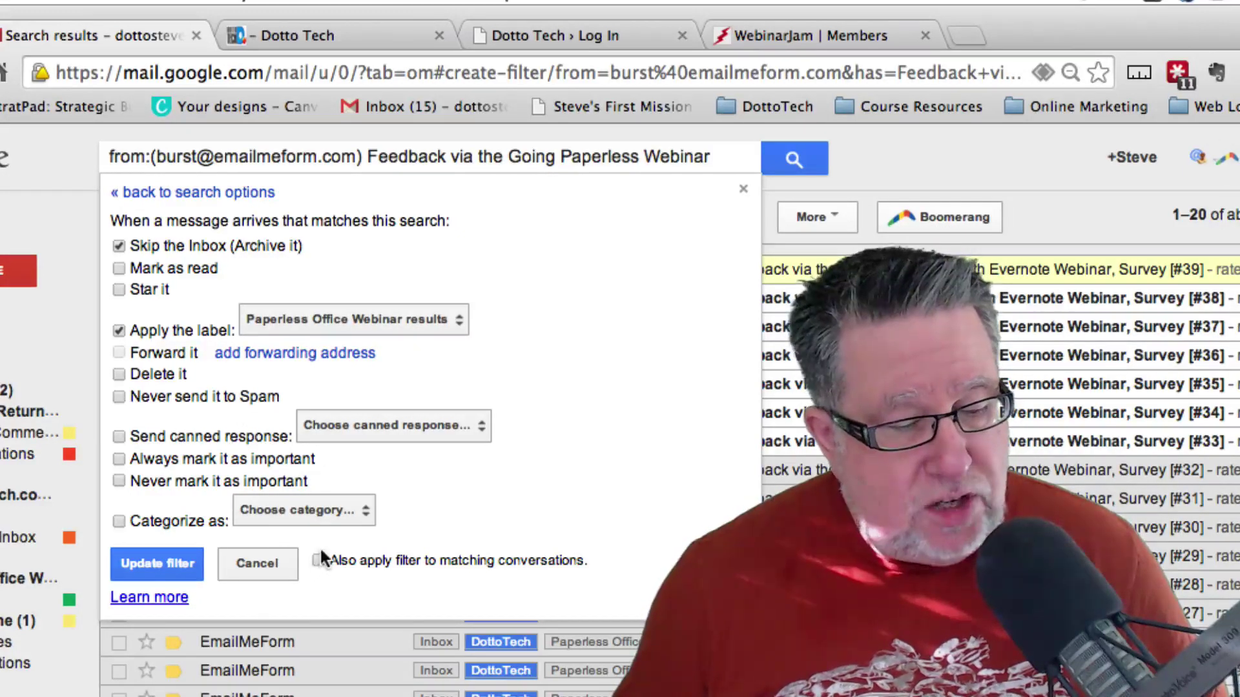
left_click(183, 571)
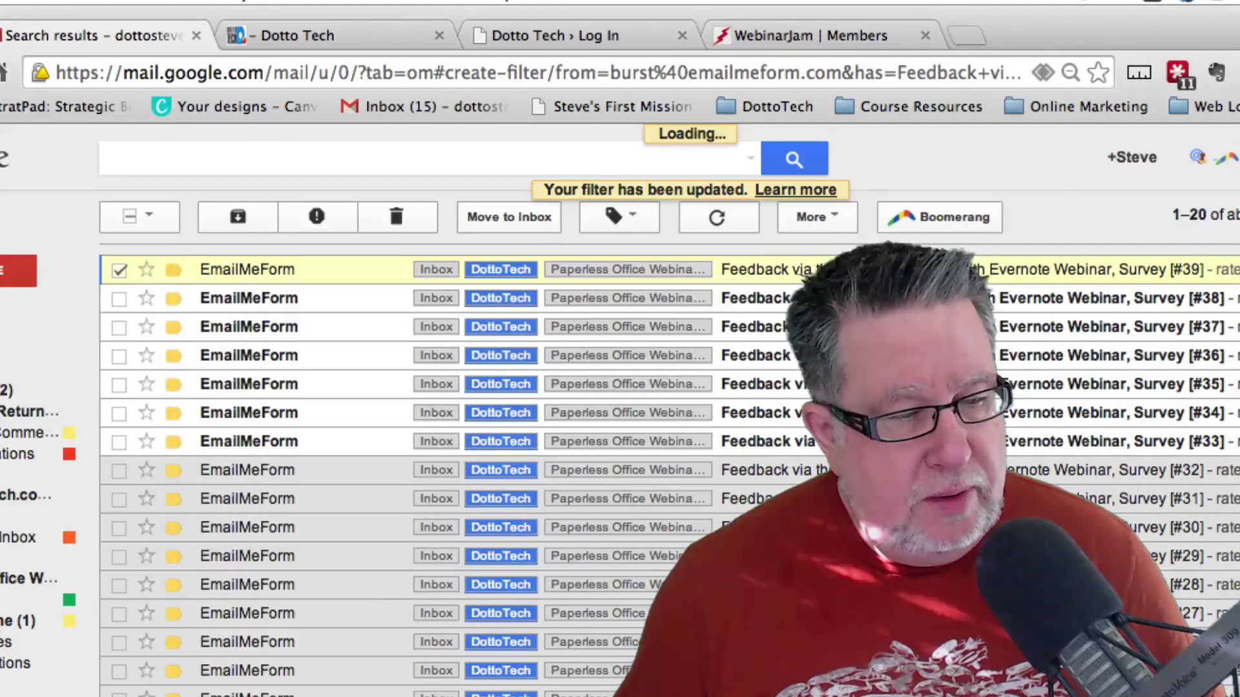